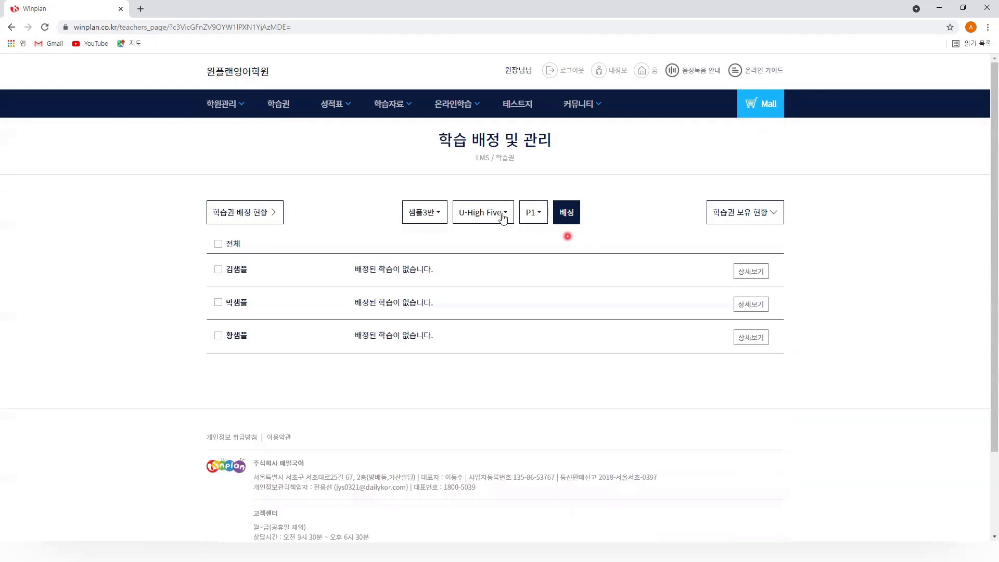
# Step: Assign the U-High Five S1 course to all students of class 샘플3반, and close the assignment results
pyautogui.click(219, 244)
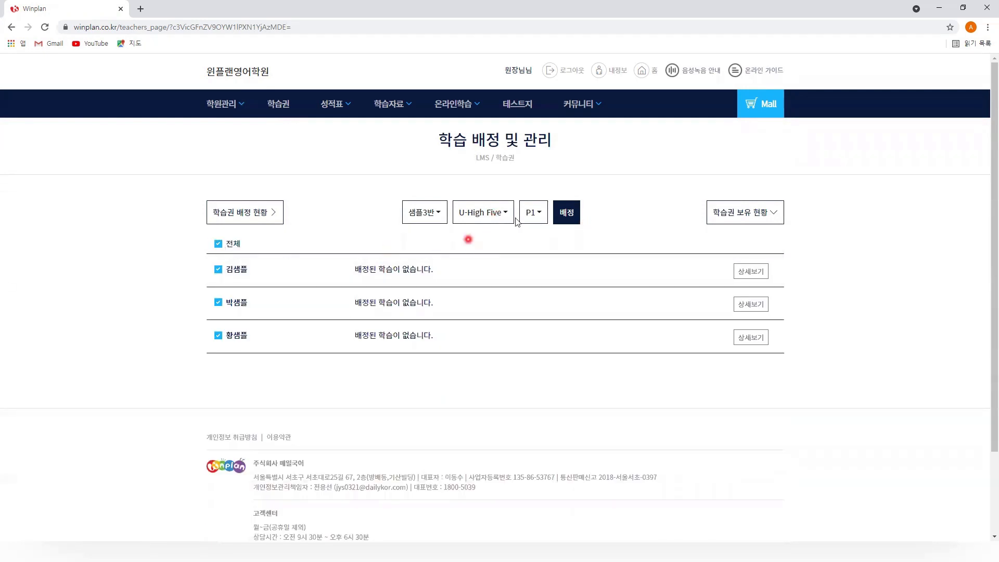
pyautogui.click(531, 216)
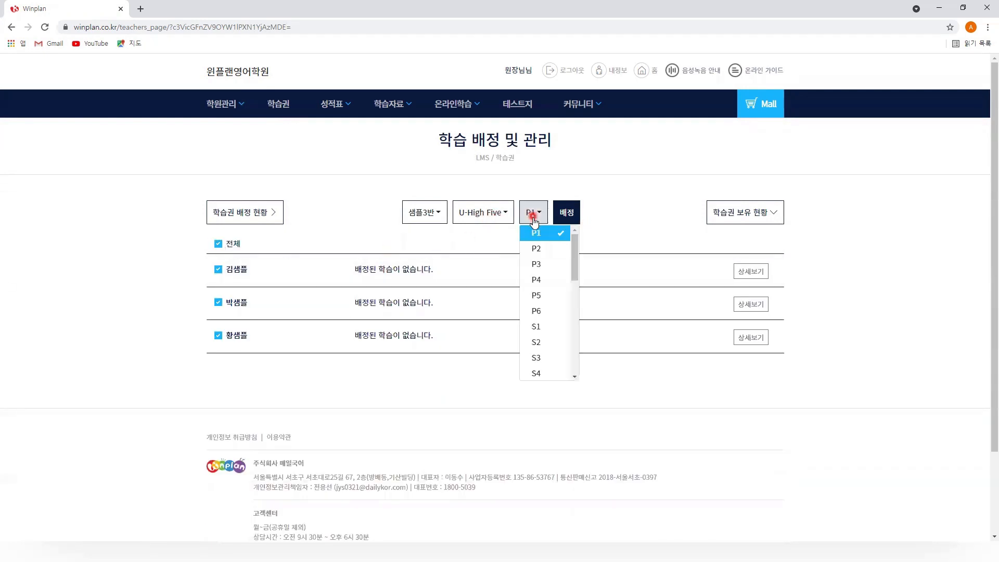
pyautogui.click(536, 327)
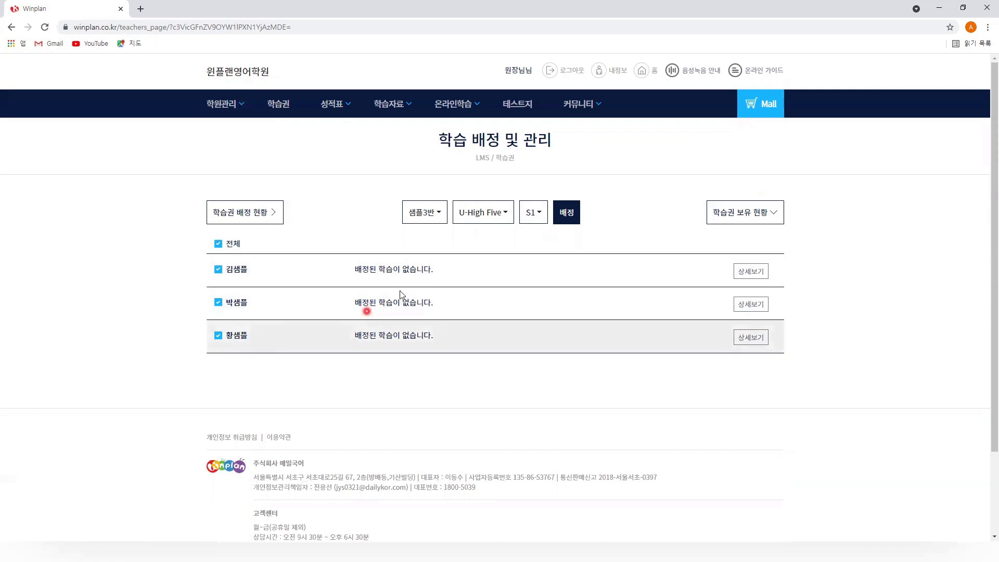
pyautogui.click(486, 219)
pyautogui.click(490, 216)
pyautogui.click(533, 221)
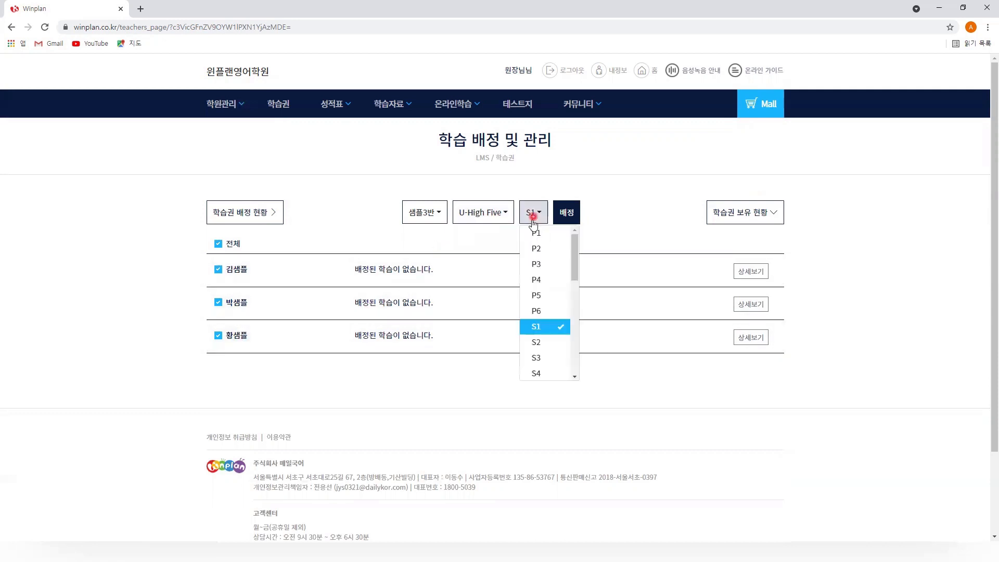
pyautogui.click(539, 327)
pyautogui.click(566, 220)
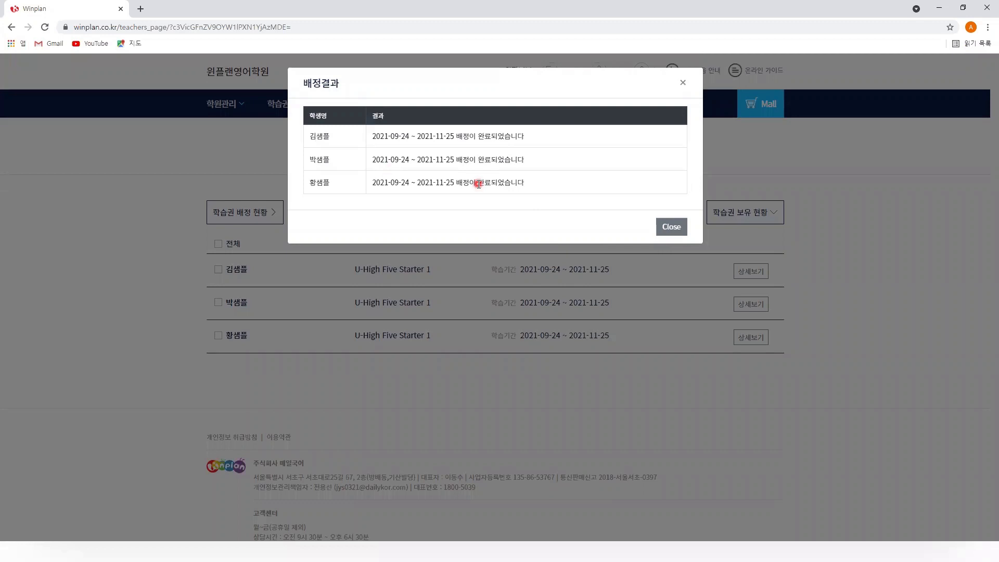
pyautogui.moveTo(378, 183); pyautogui.dragTo(457, 183)
pyautogui.click(417, 181)
pyautogui.click(507, 218)
pyautogui.click(664, 228)
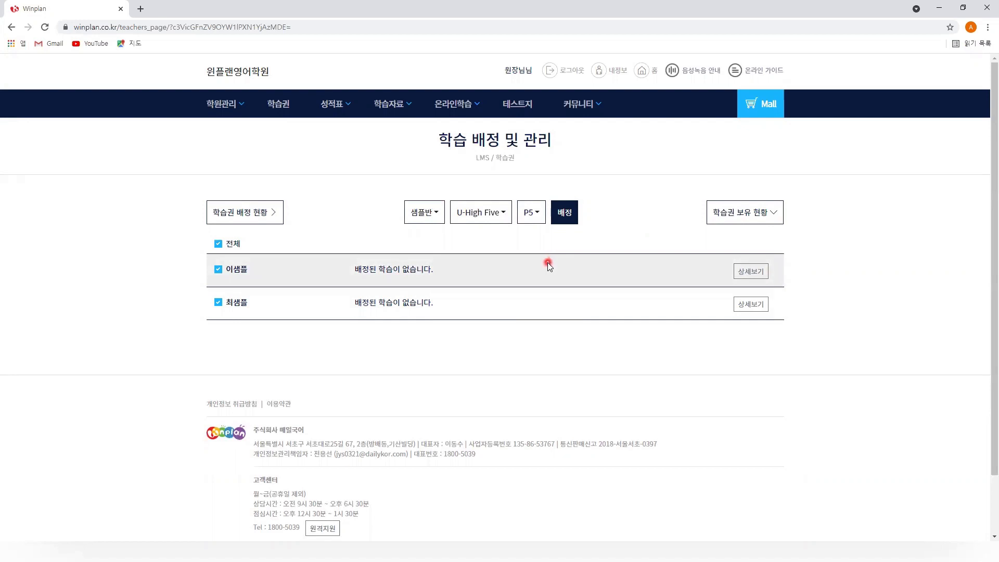
# Step: Try to assign U-High Five P5 to all students of class 샘플반, and check the held study licences (학습권 보유 현황)
pyautogui.click(569, 213)
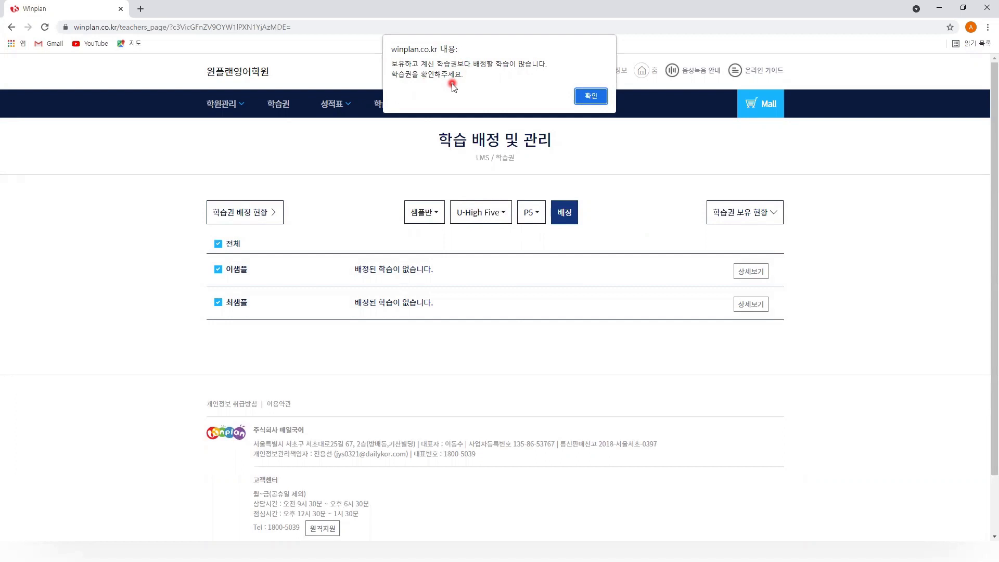
pyautogui.click(592, 95)
pyautogui.click(763, 213)
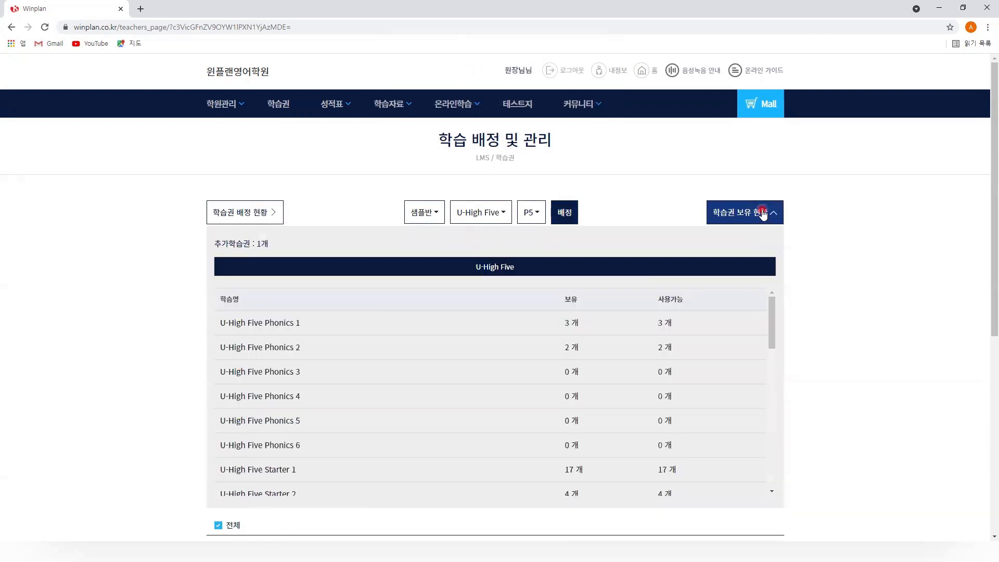
pyautogui.click(762, 212)
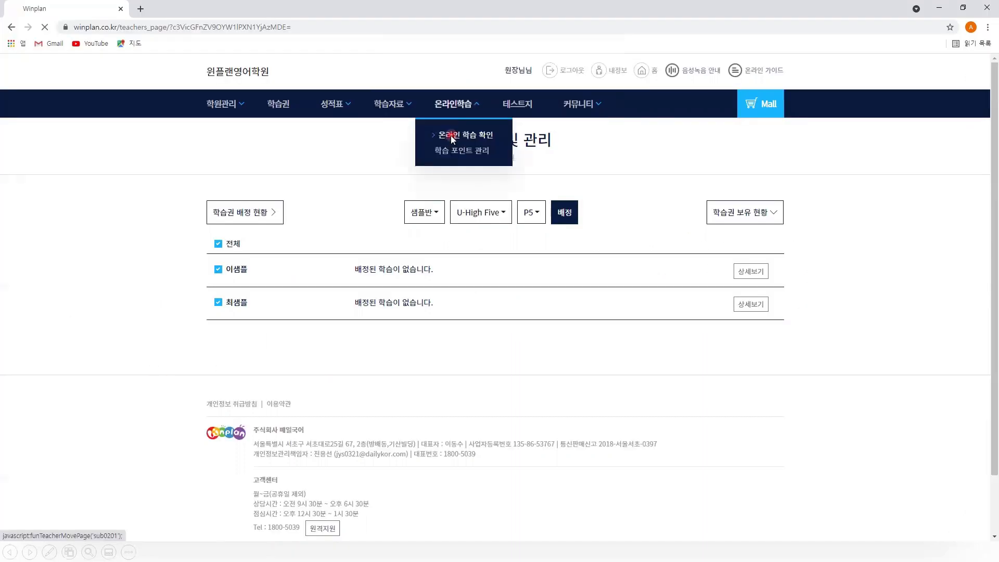
# Step: Open the online learning check page (온라인 학습 확인) and show the student progress of class 샘플3반
pyautogui.click(451, 136)
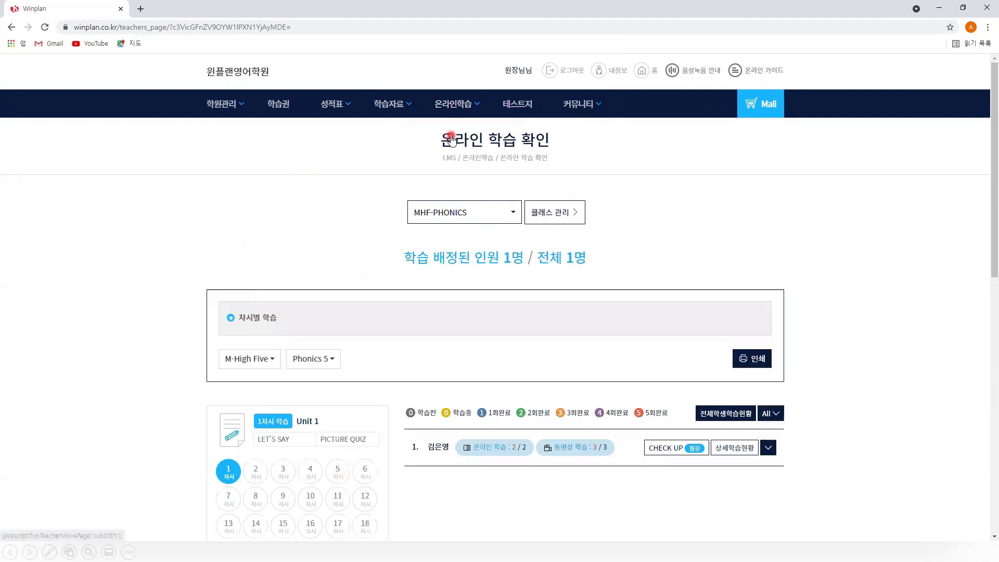
pyautogui.click(484, 212)
pyautogui.scroll(-3, 485, 250)
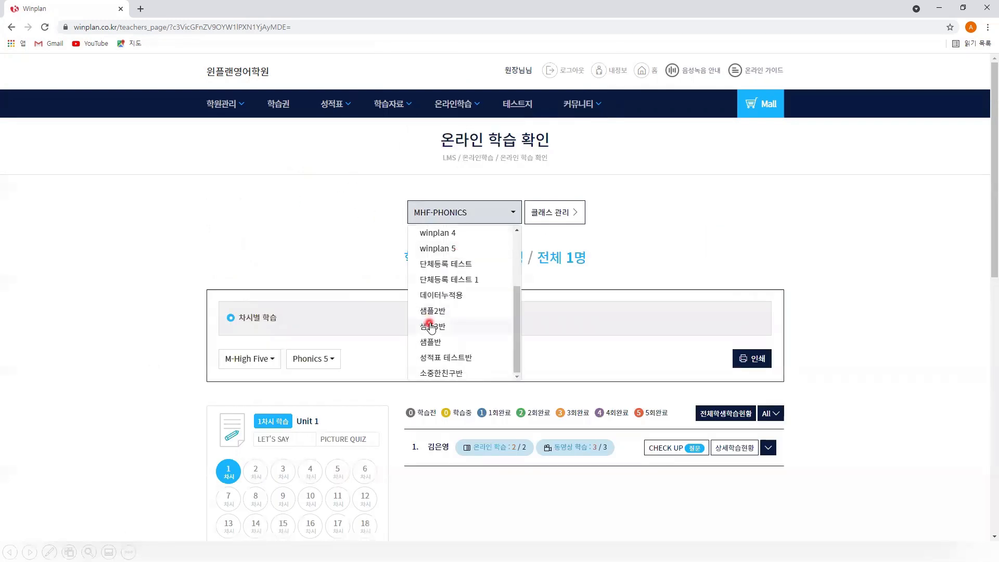
pyautogui.click(431, 327)
pyautogui.scroll(-4, 216, 224)
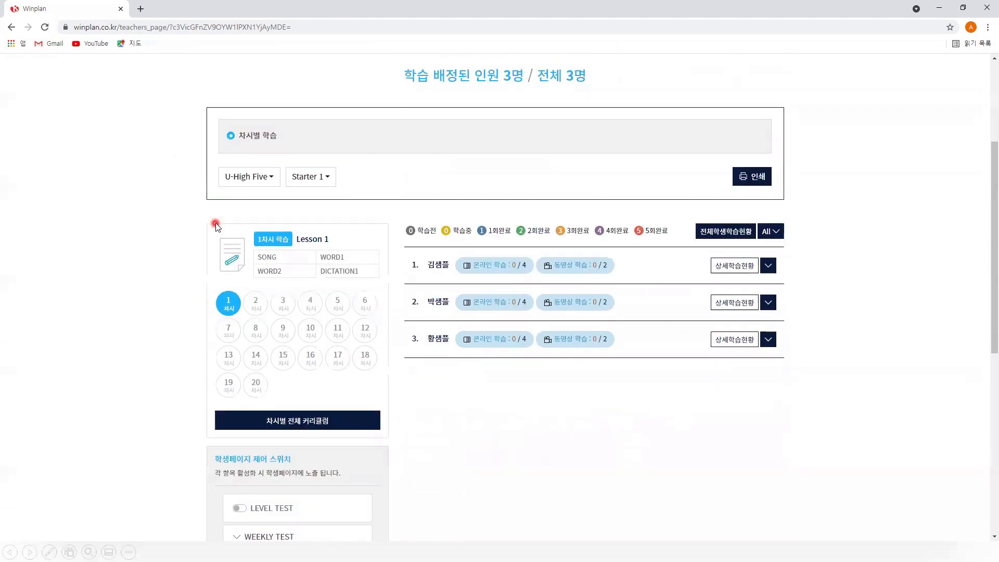
pyautogui.scroll(2, 261, 165)
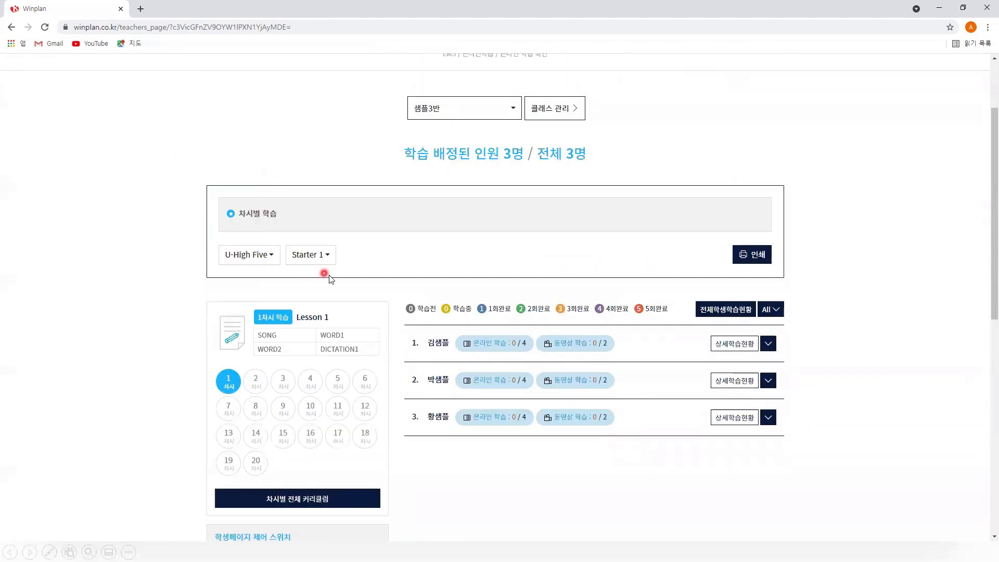
pyautogui.moveTo(424, 343); pyautogui.dragTo(601, 359)
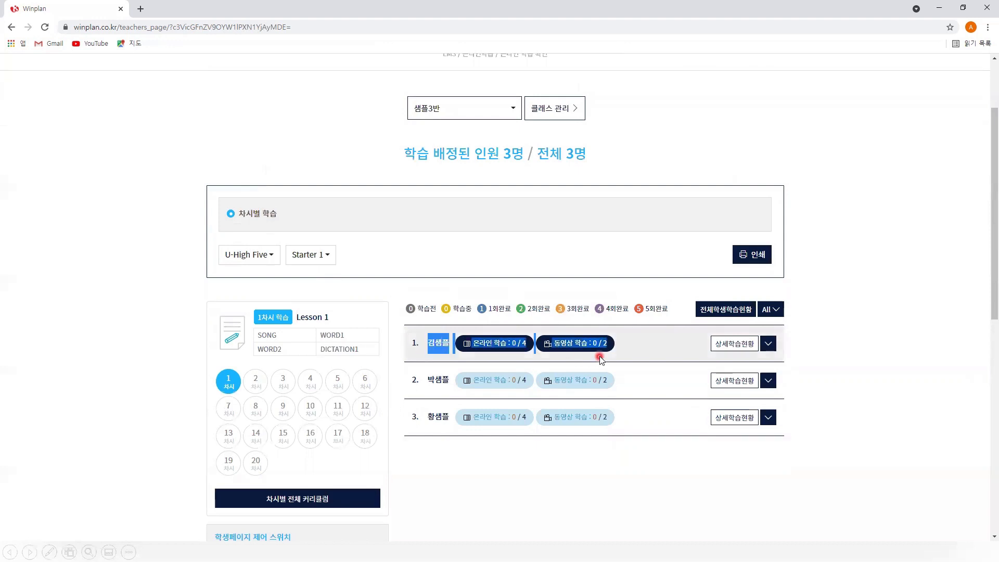
pyautogui.click(600, 357)
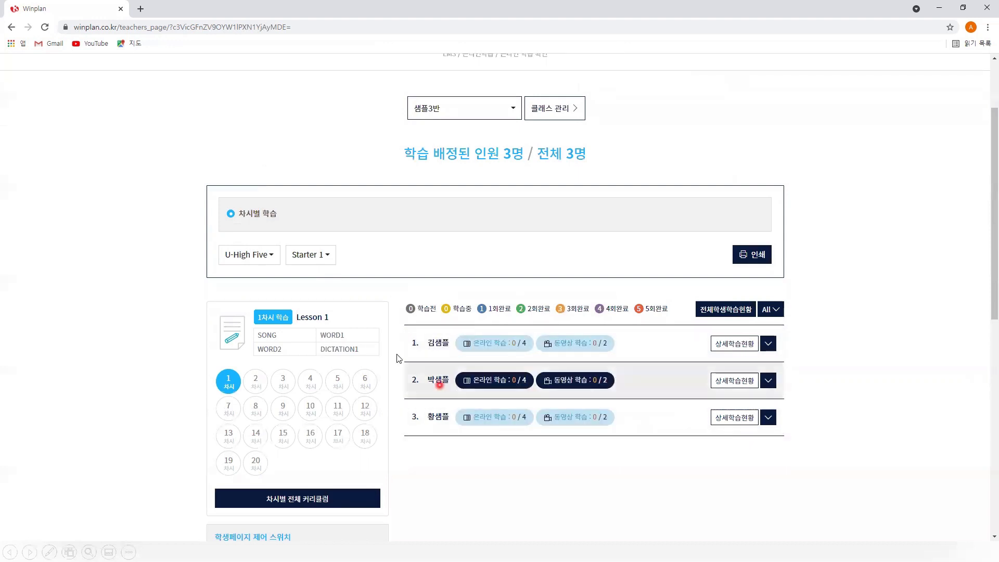
# Step: Expand WEEKLY TEST in the student page control switches, and toggle LEVEL TEST on and back off
pyautogui.scroll(-5, 383, 292)
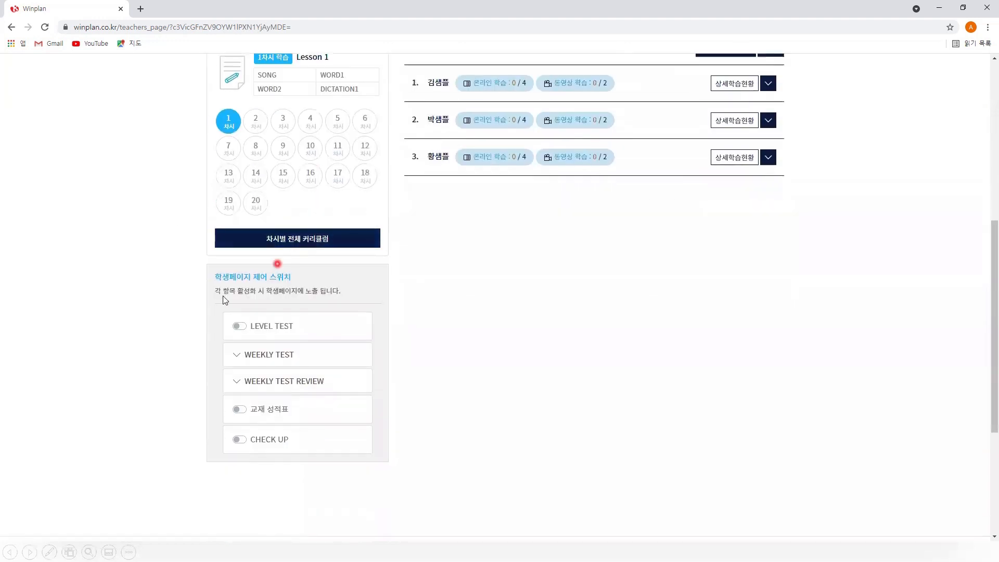
pyautogui.moveTo(213, 275); pyautogui.dragTo(292, 275)
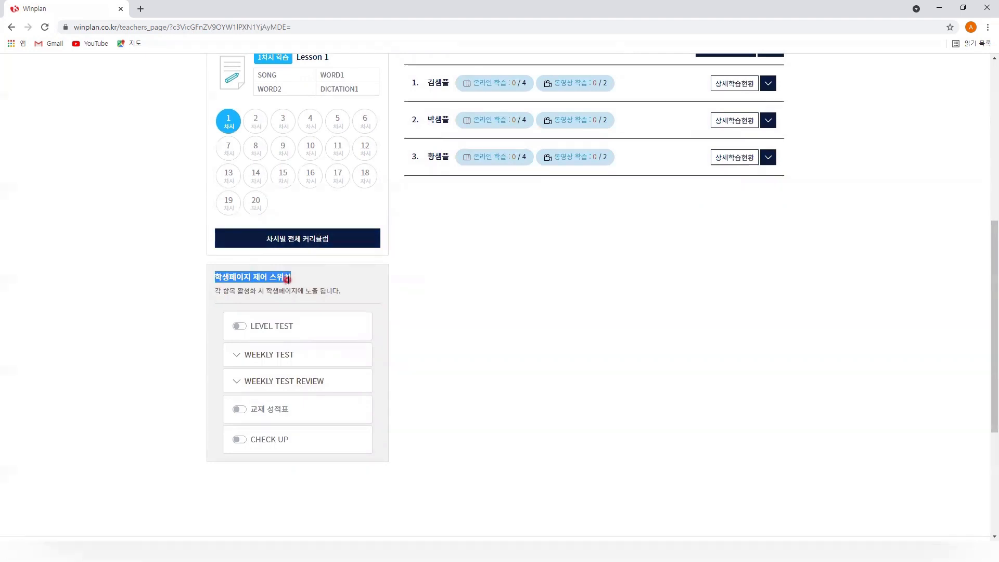
pyautogui.click(339, 287)
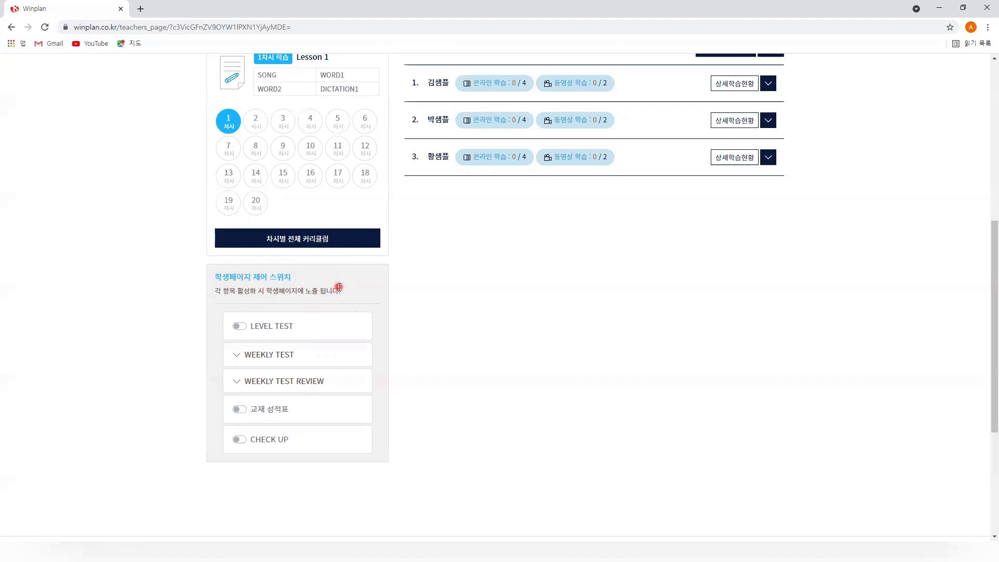
pyautogui.click(281, 354)
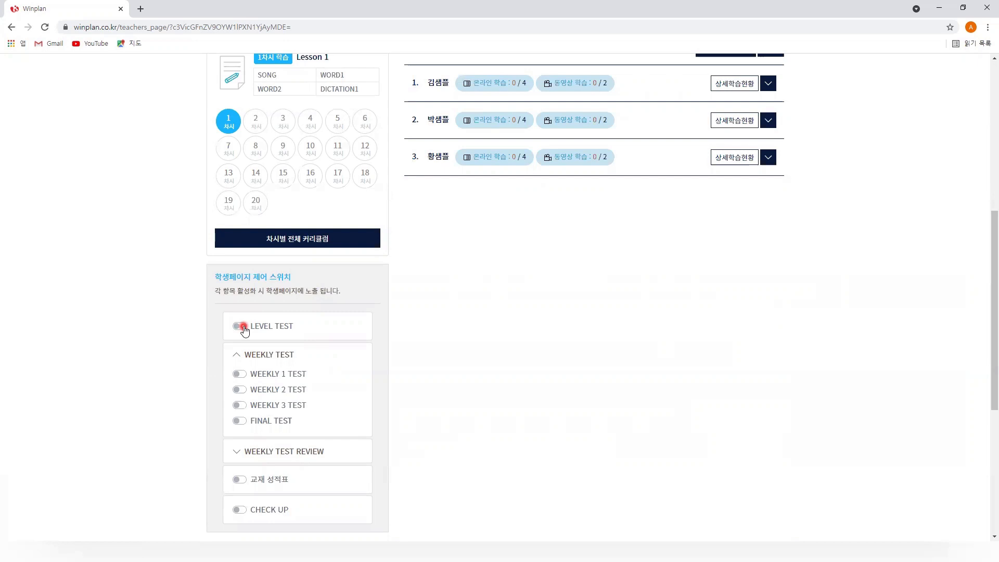
pyautogui.click(243, 326)
pyautogui.click(243, 326)
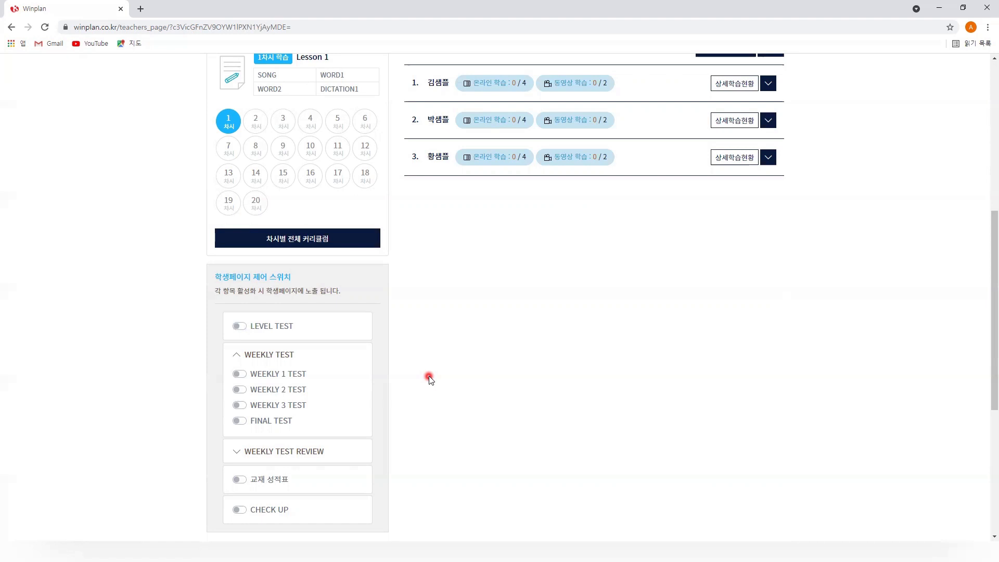
# Step: Enable the WEEKLY 1, 2 and 3 TEST and FINAL TEST switches, and disable all four again
pyautogui.click(242, 375)
pyautogui.click(242, 390)
pyautogui.click(242, 406)
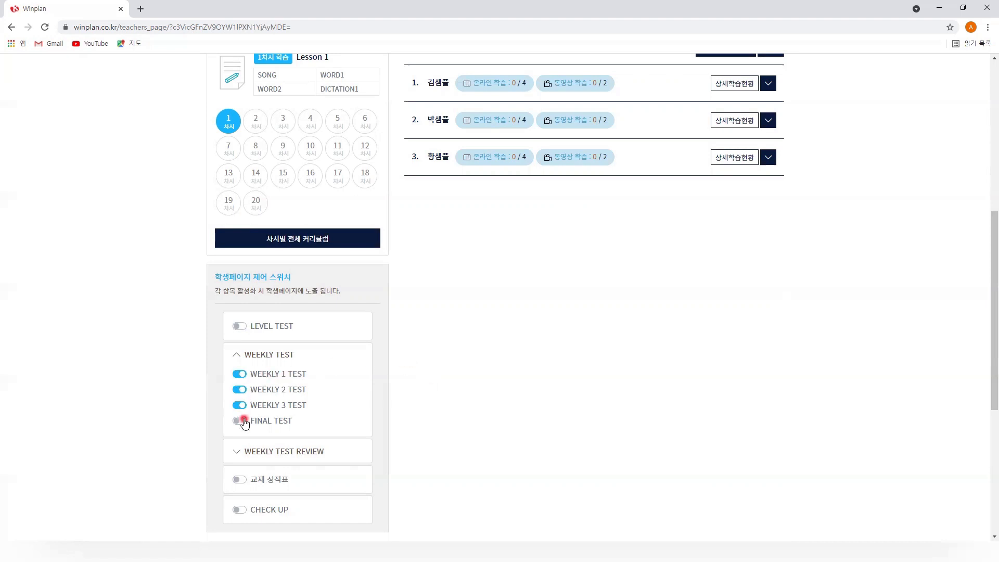
pyautogui.click(244, 421)
pyautogui.click(239, 375)
pyautogui.click(238, 390)
pyautogui.click(239, 406)
pyautogui.click(240, 423)
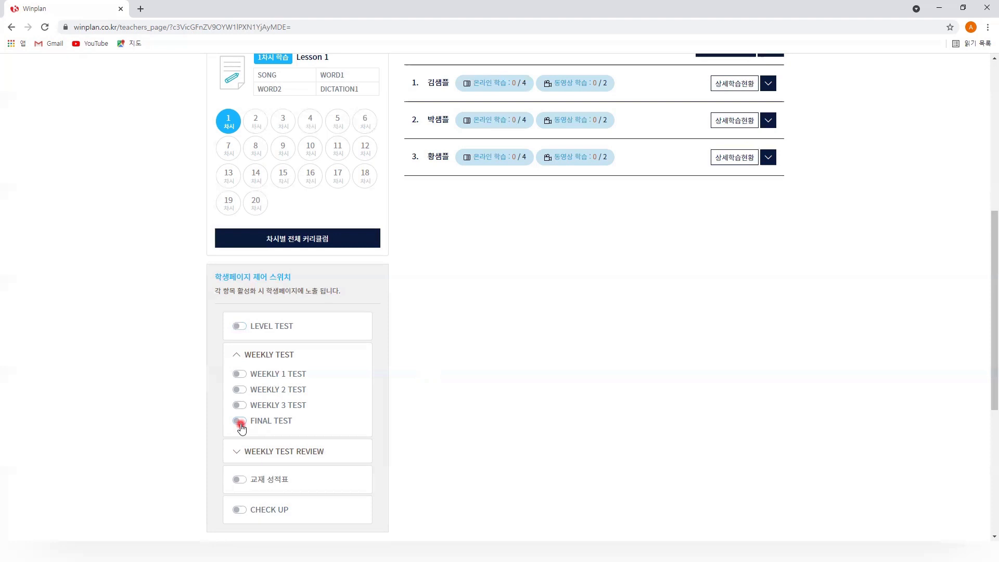
# Step: Expand the WEEKLY TEST REVIEW switches, and toggle the textbook report card (교재 성적표) on and back off
pyautogui.click(245, 453)
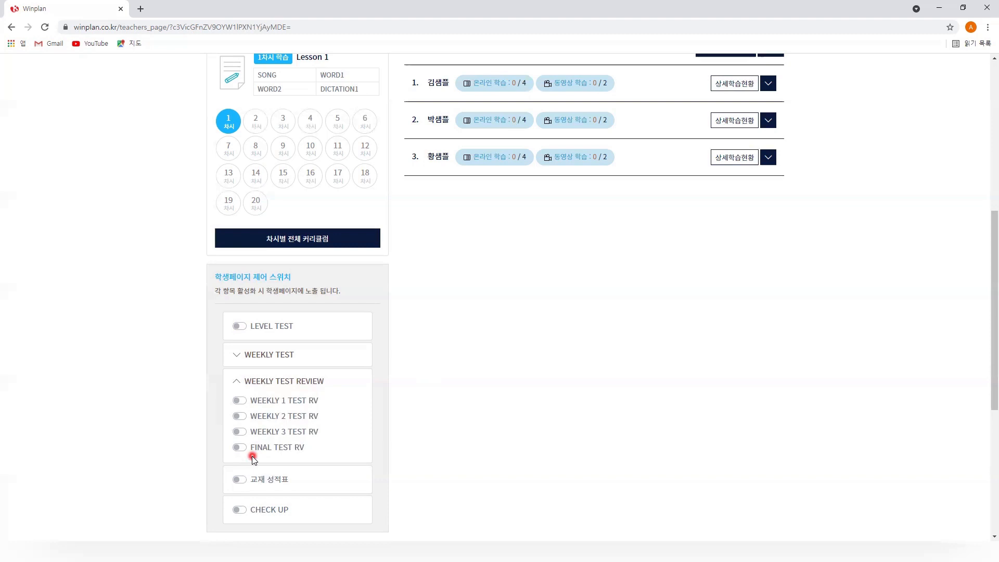
pyautogui.tripleClick(286, 482)
pyautogui.click(310, 486)
pyautogui.click(244, 479)
pyautogui.click(239, 480)
pyautogui.moveTo(254, 514); pyautogui.dragTo(297, 515)
pyautogui.click(297, 517)
pyautogui.scroll(1, 296, 514)
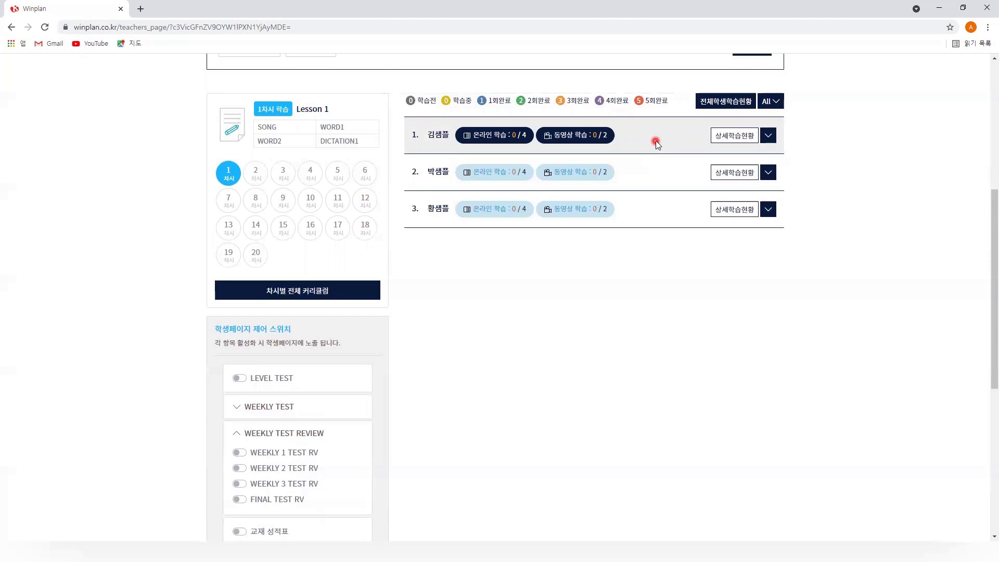
pyautogui.scroll(-3, 330, 252)
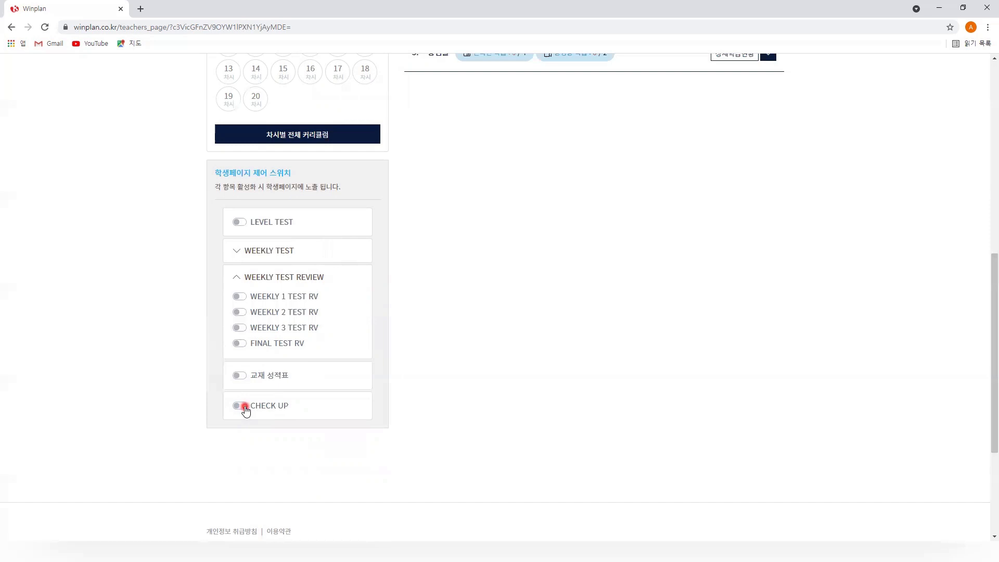
# Step: Enable WEEKLY 1 TEST, WEEKLY 2 TEST, WEEKLY 3 TEST and FINAL TEST for the student page
pyautogui.click(237, 252)
pyautogui.click(239, 269)
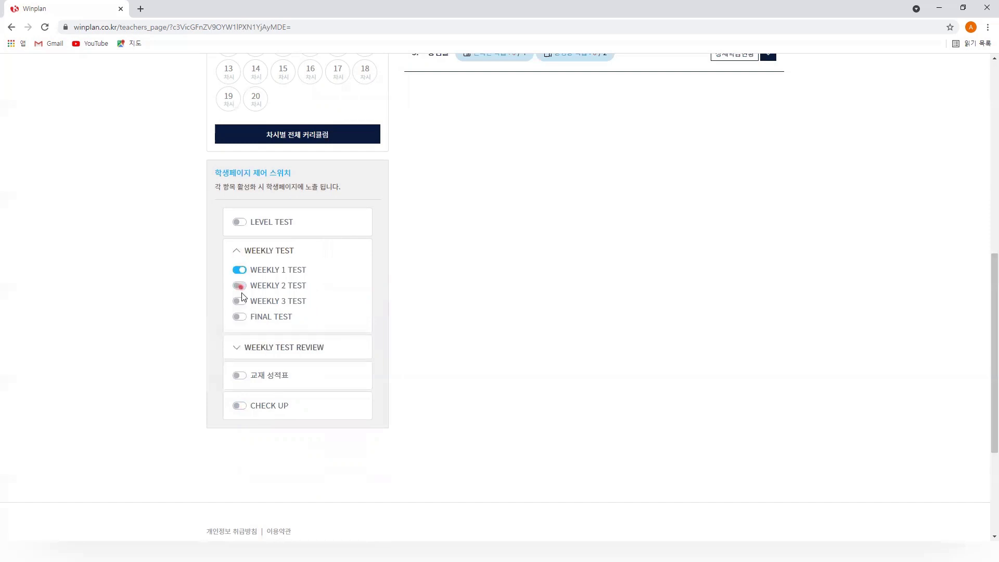
pyautogui.click(239, 286)
pyautogui.click(240, 301)
pyautogui.click(240, 317)
pyautogui.click(240, 375)
# Step: Enable the WEEKLY 1, 2 and 3 TEST RV, FINAL TEST RV and CHECK UP switches for the student page
pyautogui.click(237, 347)
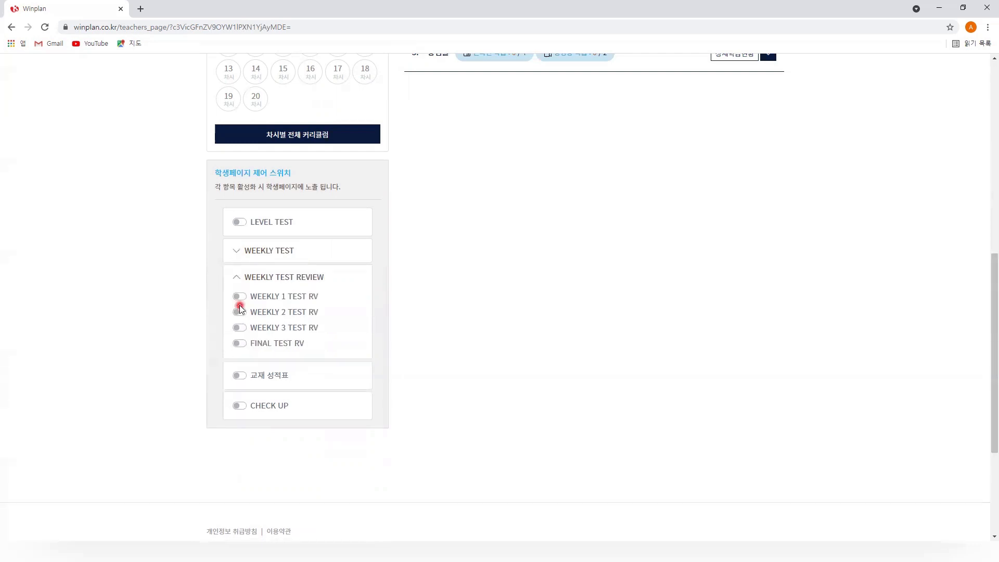
pyautogui.click(240, 296)
pyautogui.click(240, 312)
pyautogui.click(239, 327)
pyautogui.click(240, 343)
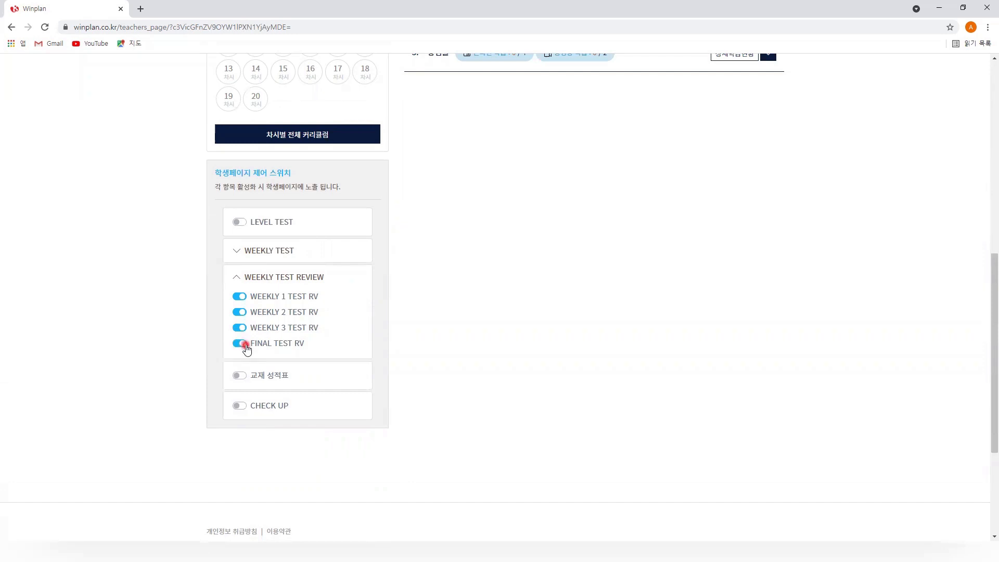
pyautogui.click(239, 406)
pyautogui.scroll(4, 305, 453)
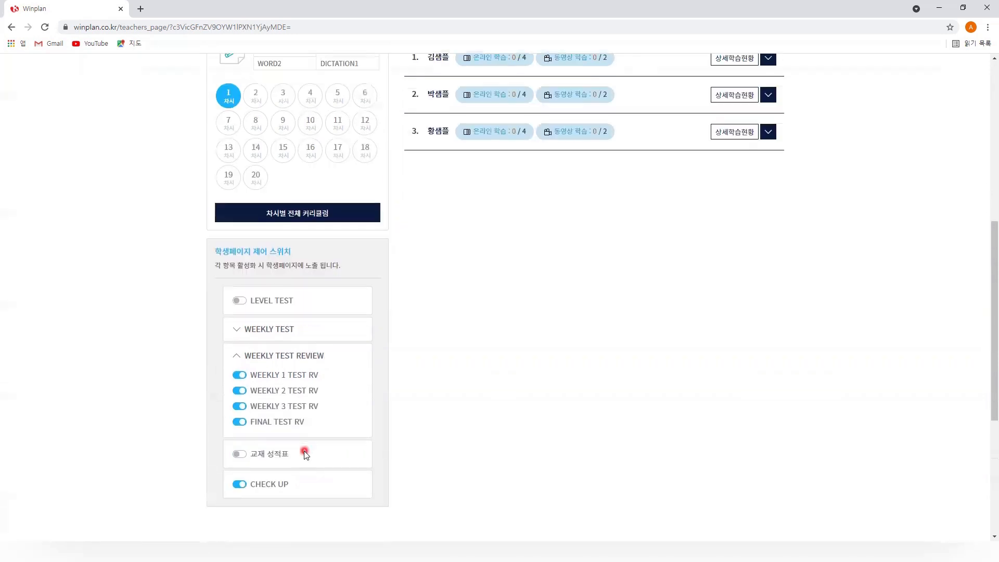